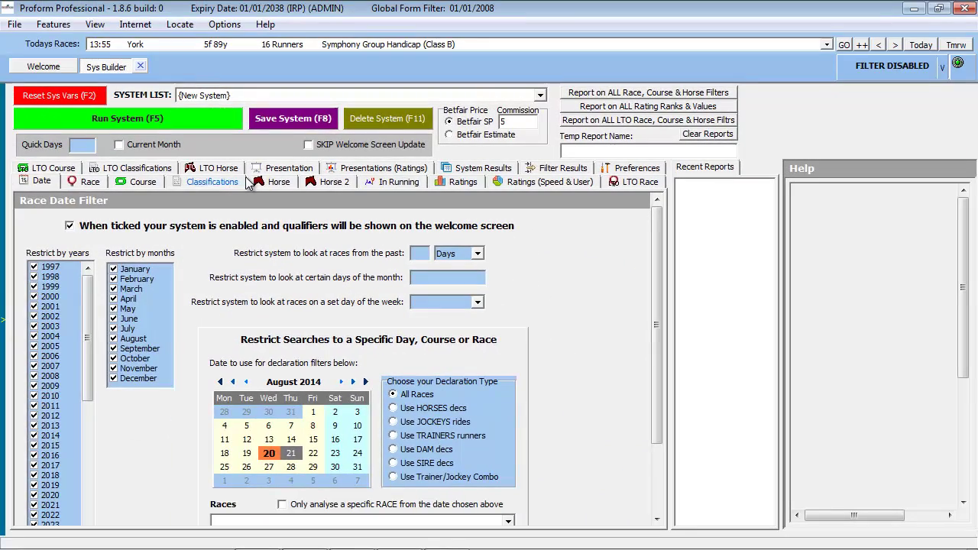
Step: Filter the system by sire name 'Pivotal' on the Horse tab
left_click(271, 182)
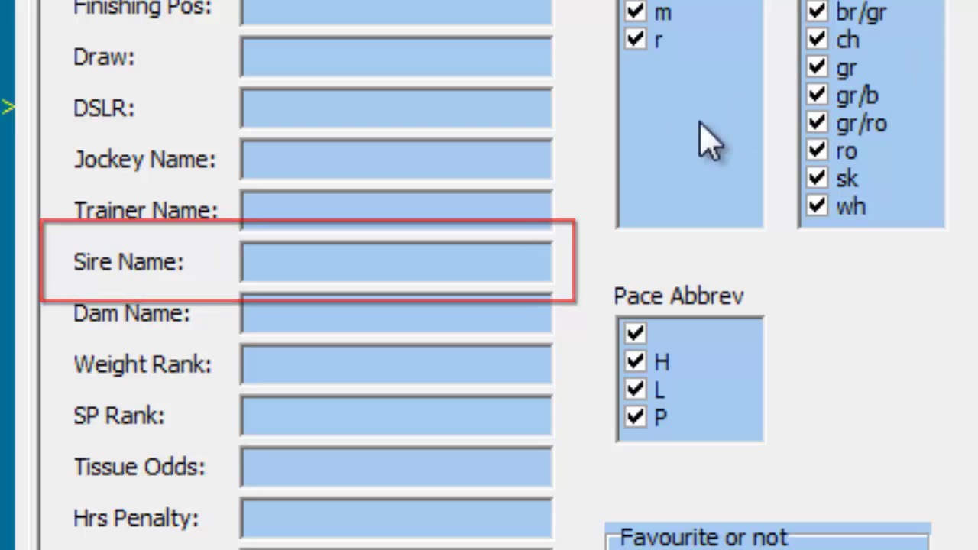
left_click(468, 269)
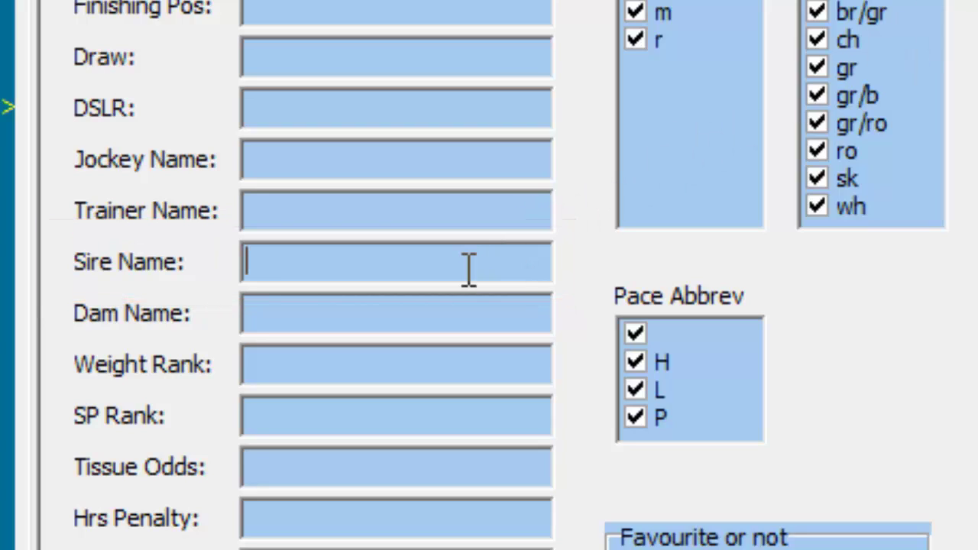
type("Pivo")
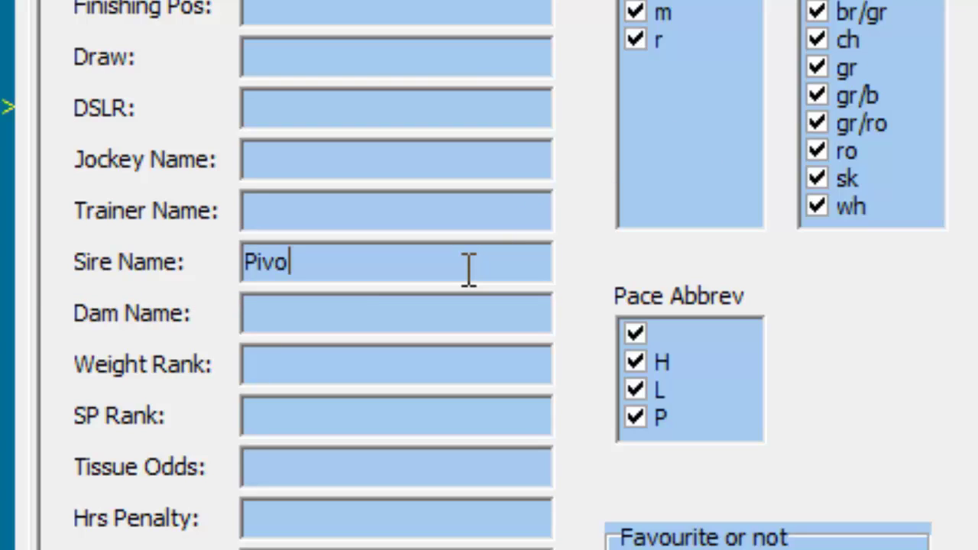
type("tal")
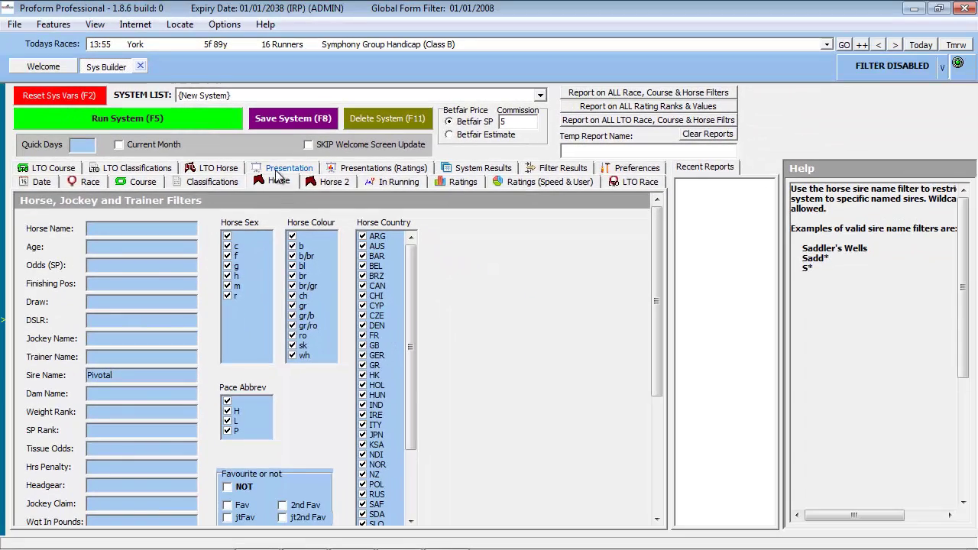
Step: Show the Presentation options, keeping 'No Breakdown, just give me the bottom line'
left_click(284, 179)
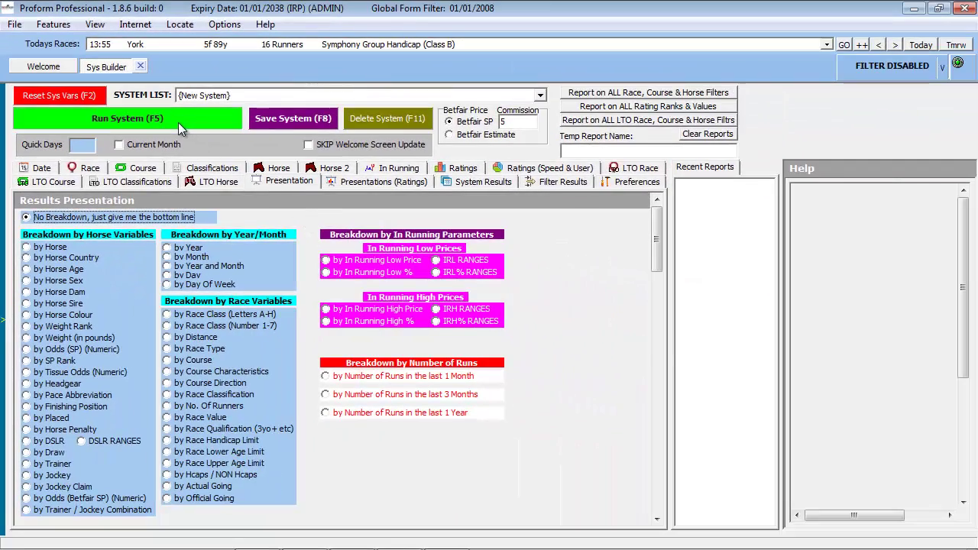
Step: Run the system, accepting the no-date-restriction warning
left_click(179, 122)
left_click(456, 329)
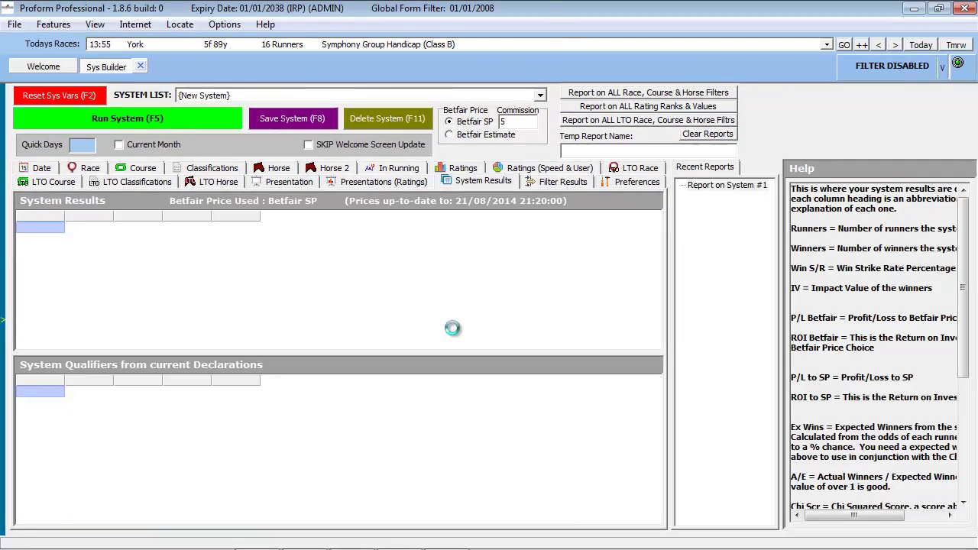